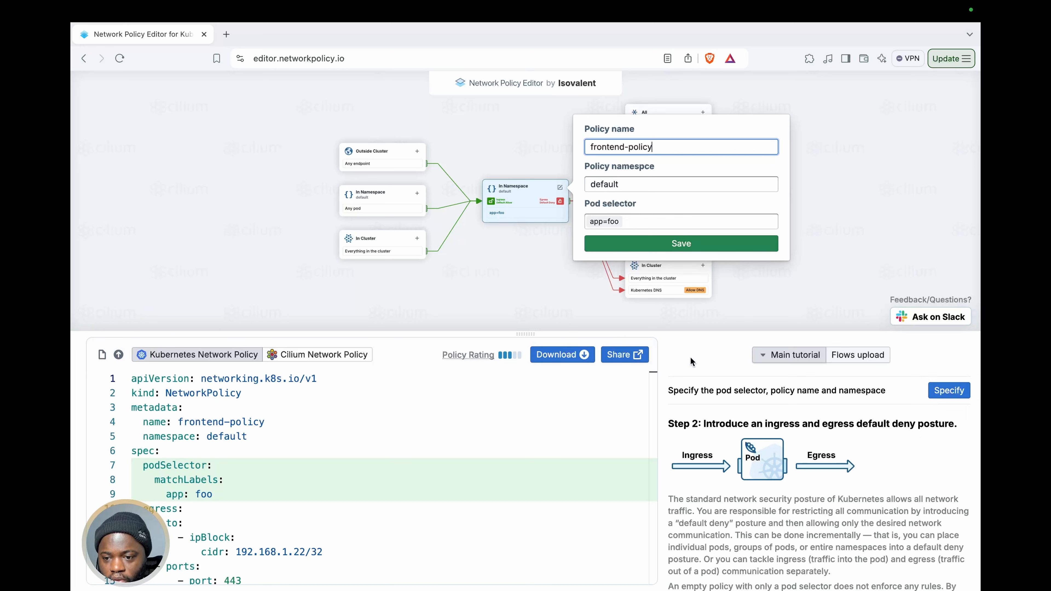
# - Enable default deny for ingress on the frontend-policy and review the updated policy YAML
pyautogui.click(764, 419)
pyautogui.scroll(-2, 766, 439)
pyautogui.scroll(-7, 764, 438)
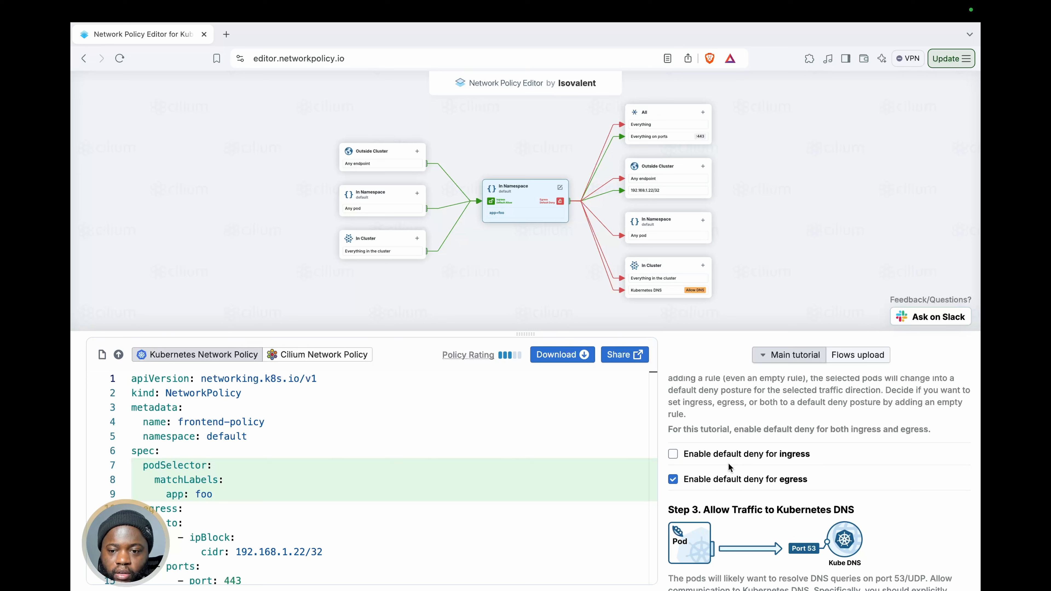
pyautogui.click(733, 455)
pyautogui.scroll(-4, 476, 494)
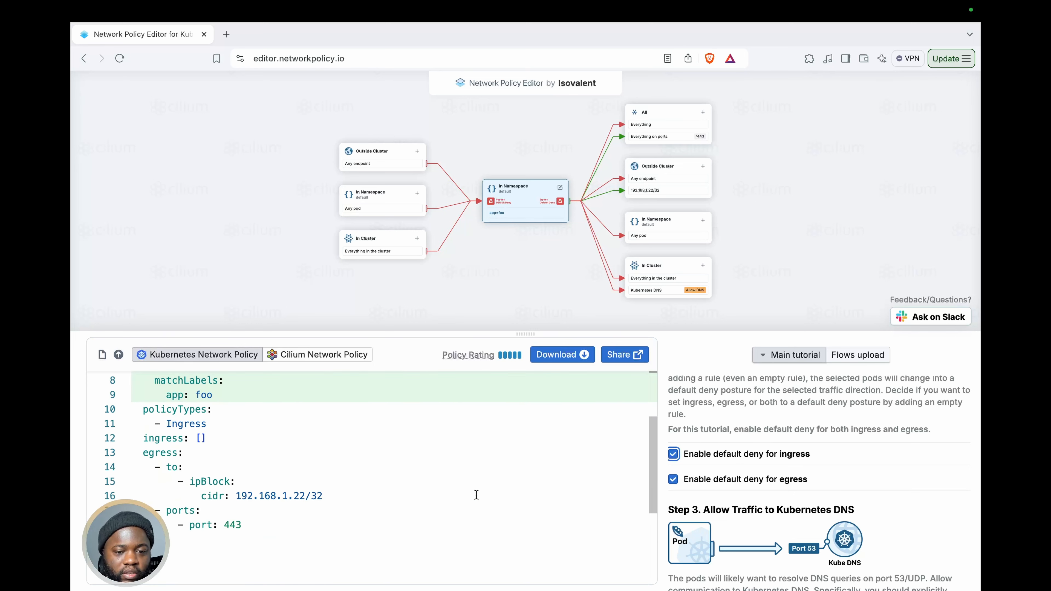
pyautogui.scroll(2, 476, 495)
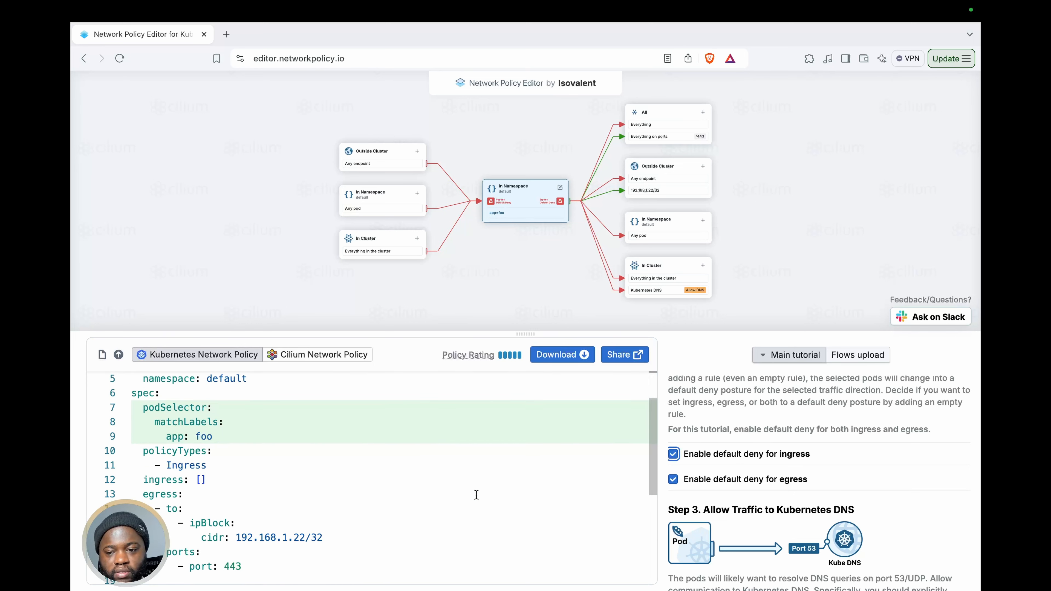
# - Allow egress traffic to Kubernetes DNS in Step 3 of the main tutorial
pyautogui.scroll(-5, 740, 438)
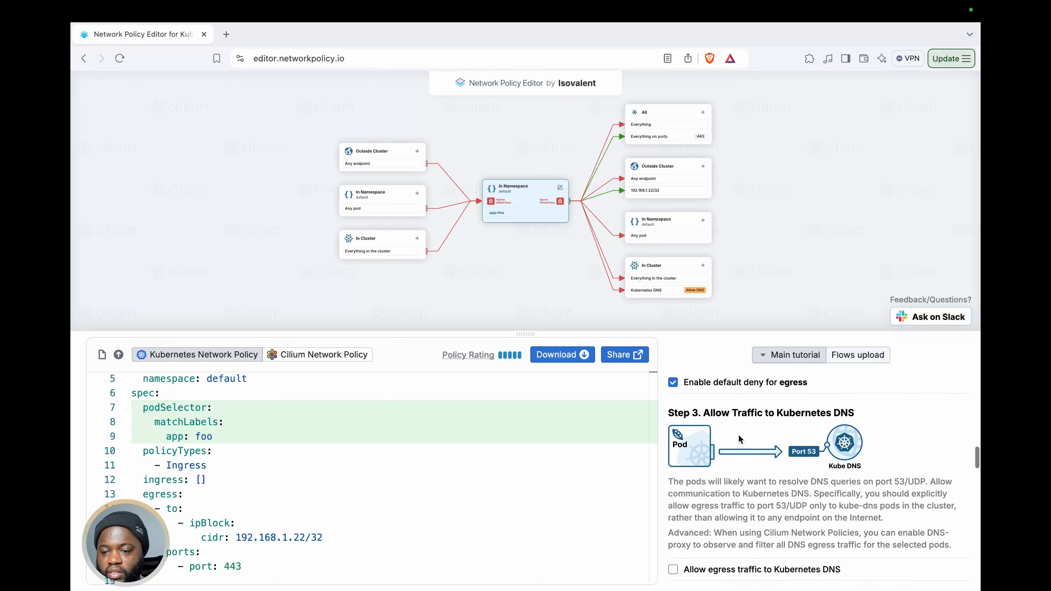
pyautogui.scroll(-4, 739, 439)
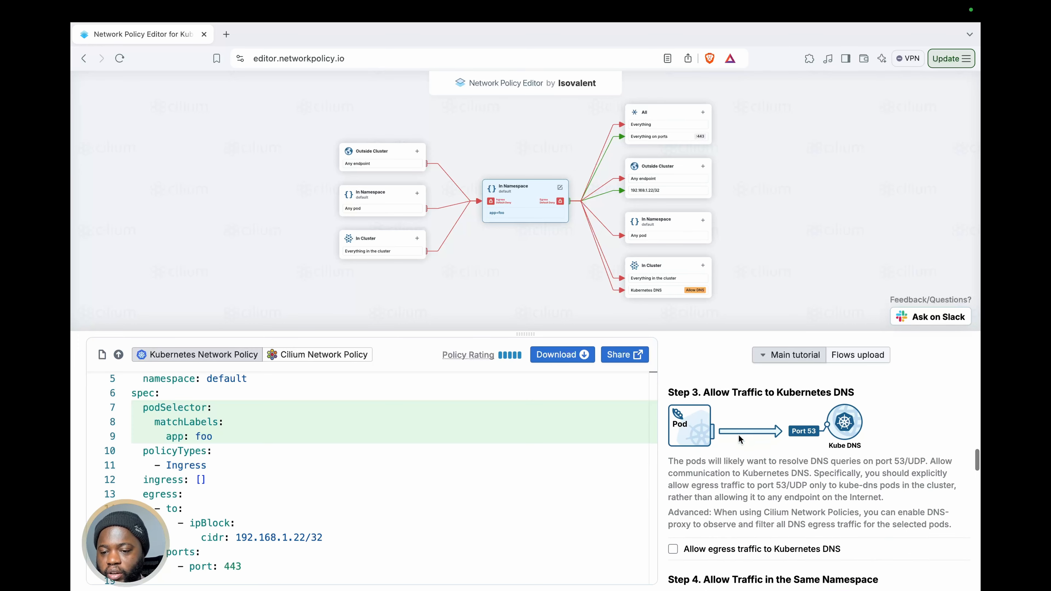
pyautogui.click(728, 475)
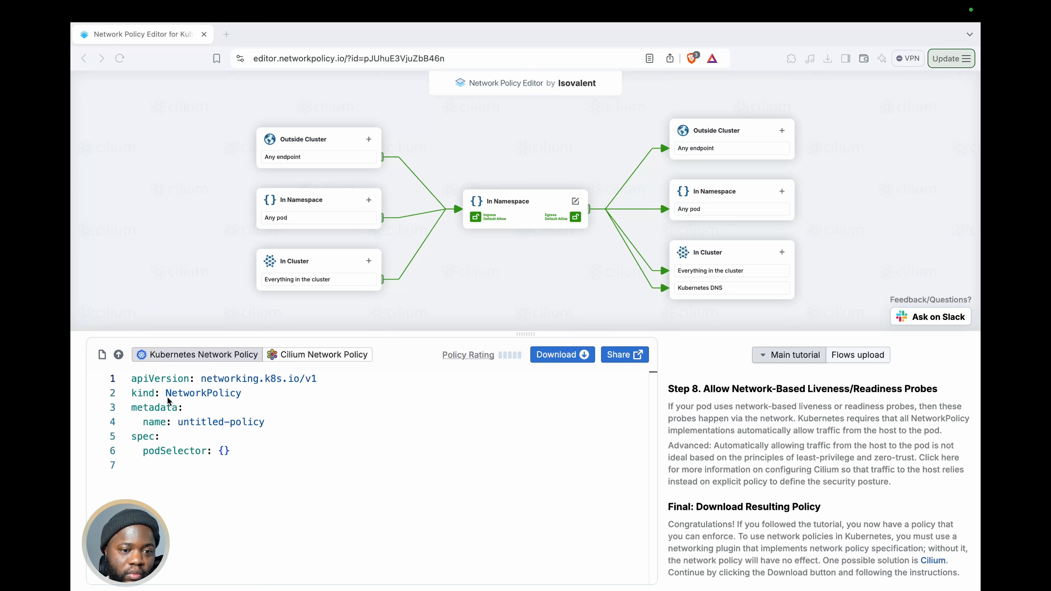
# - Create a new blank policy and upload frontend-policy.yaml from the Desktop into the editor
pyautogui.click(103, 354)
pyautogui.click(102, 354)
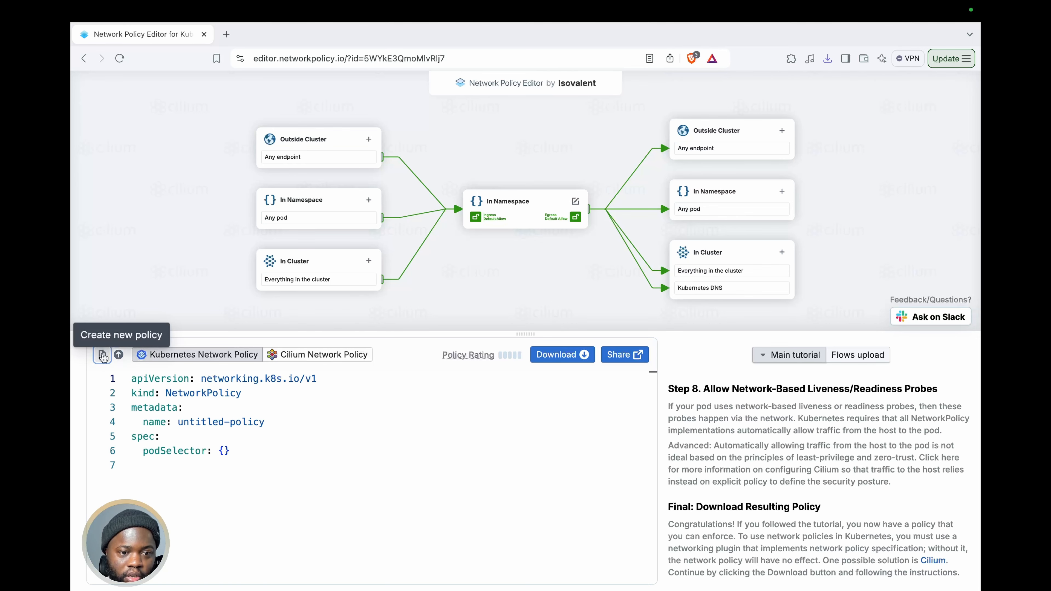
pyautogui.click(119, 355)
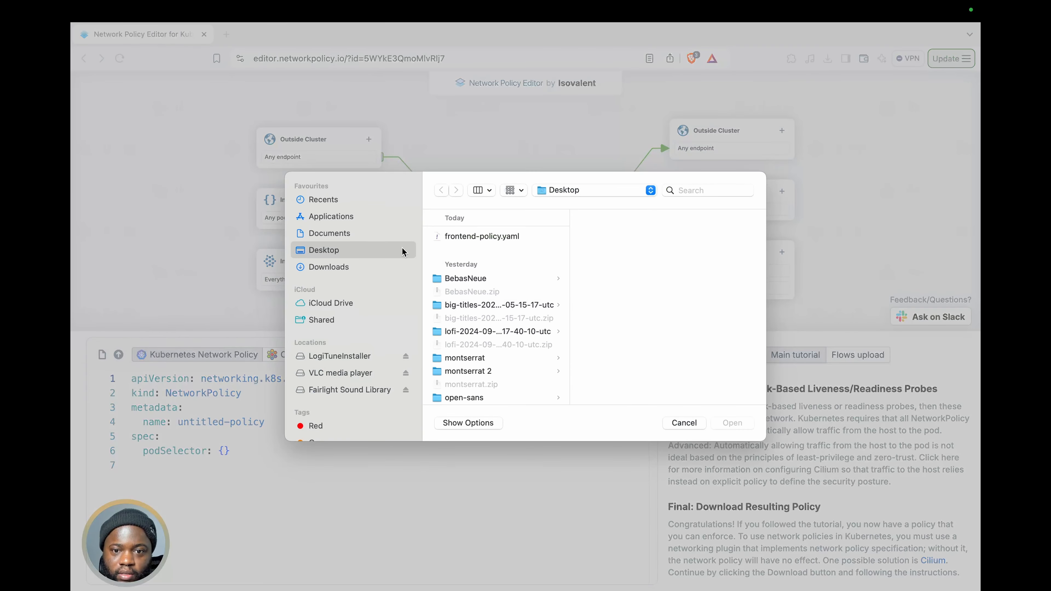
pyautogui.doubleClick(452, 238)
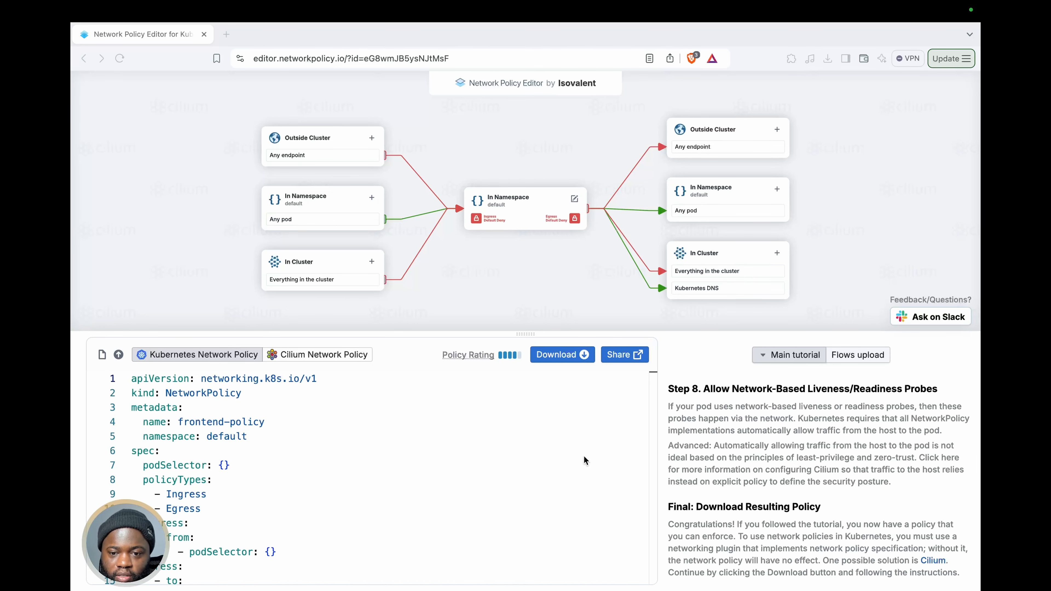
# - Start downloading the uploaded policy to the Desktop, but cancel saving the file
pyautogui.click(576, 354)
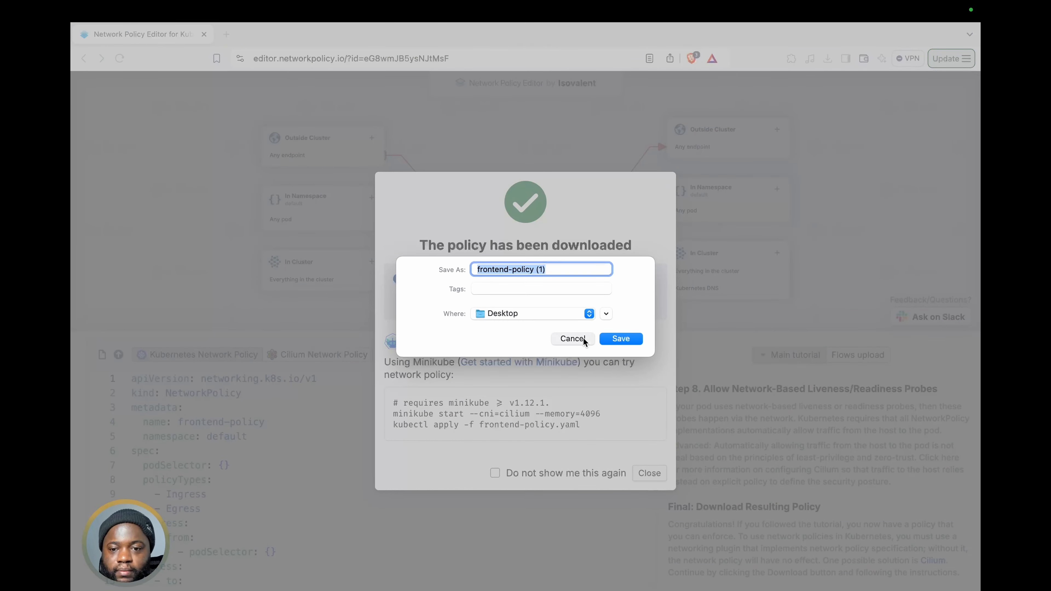
pyautogui.click(583, 338)
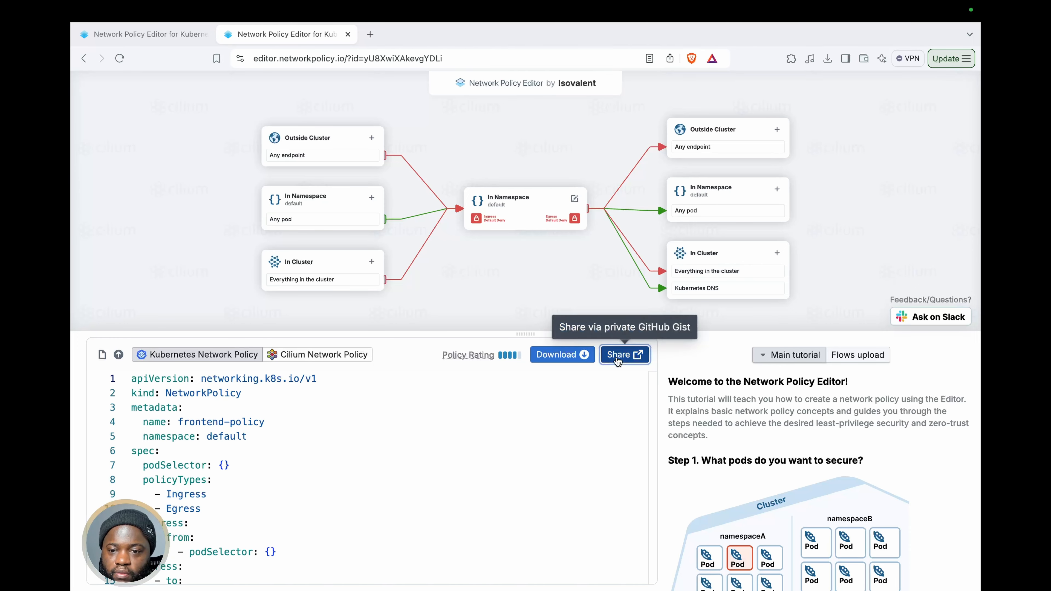
# - Share the policy YAML via a private GitHub Gist and copy the generated share link
pyautogui.click(620, 356)
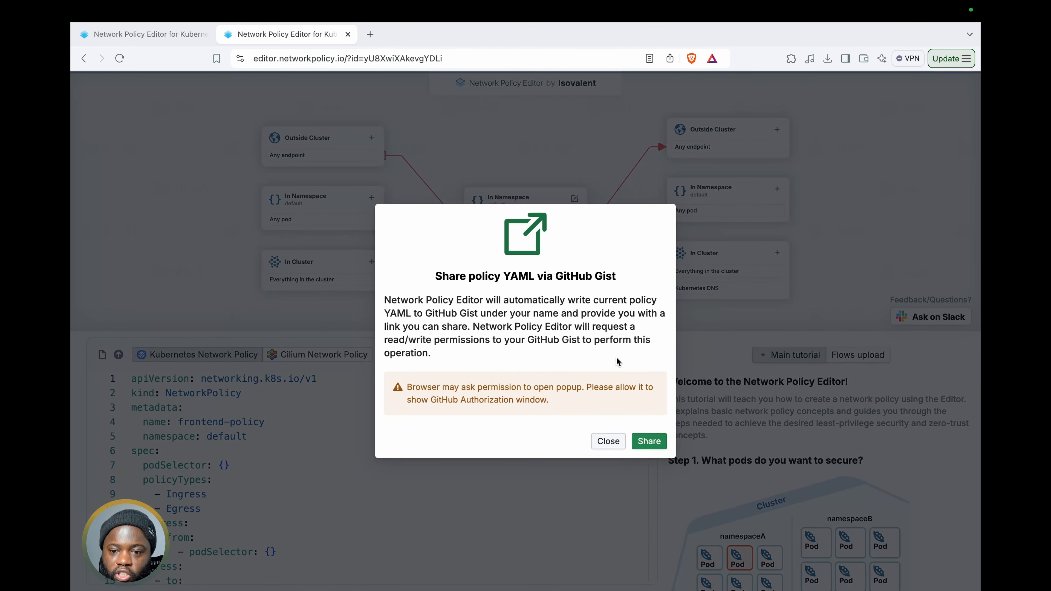
pyautogui.click(646, 441)
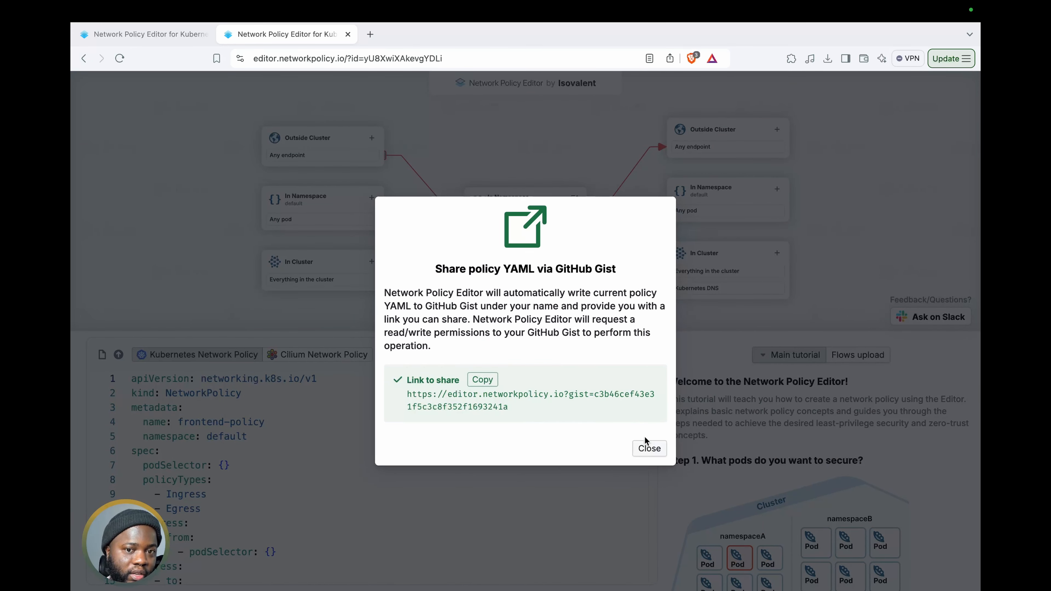
pyautogui.click(489, 384)
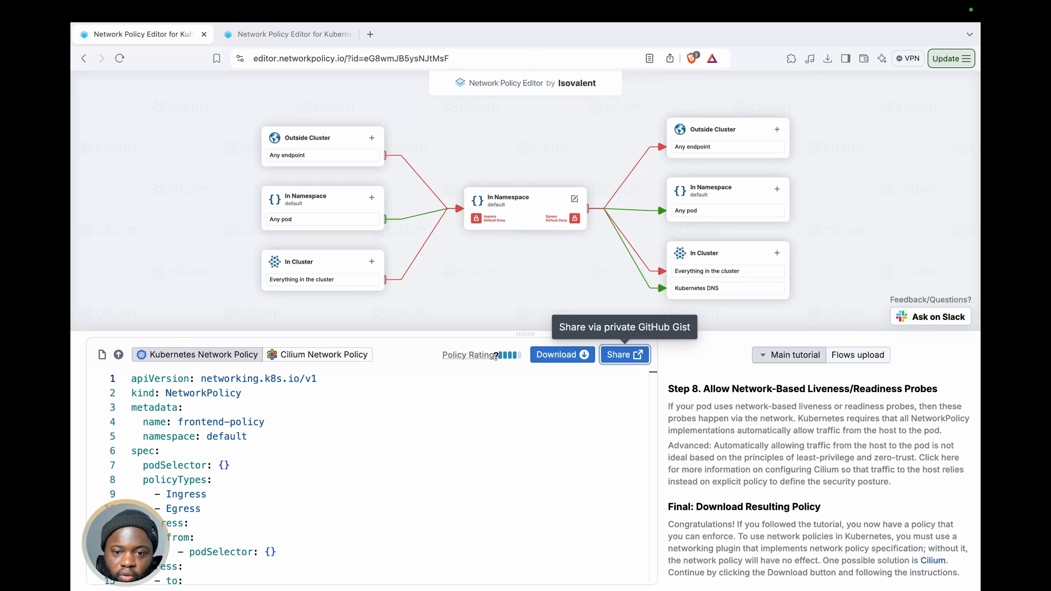
# - Check the policy rating and view the option for creating policies from uploaded flows
pyautogui.click(487, 356)
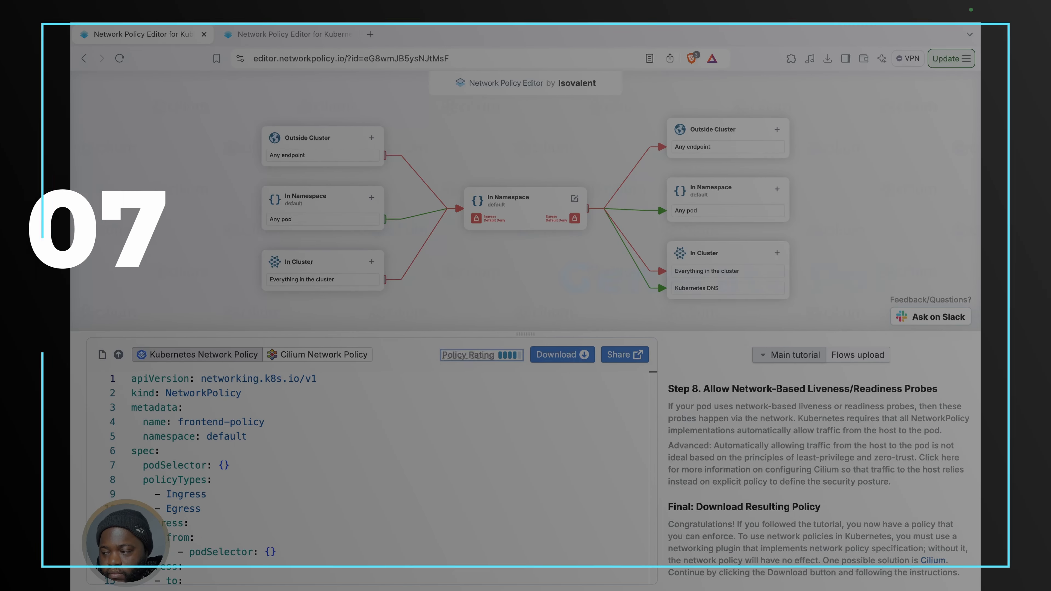
pyautogui.click(858, 355)
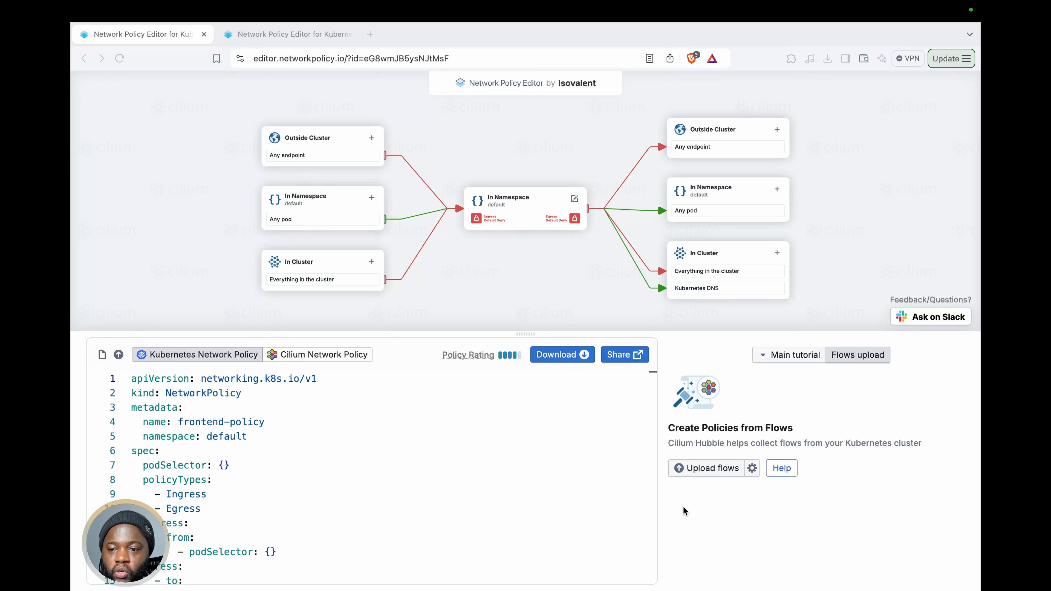
pyautogui.click(862, 360)
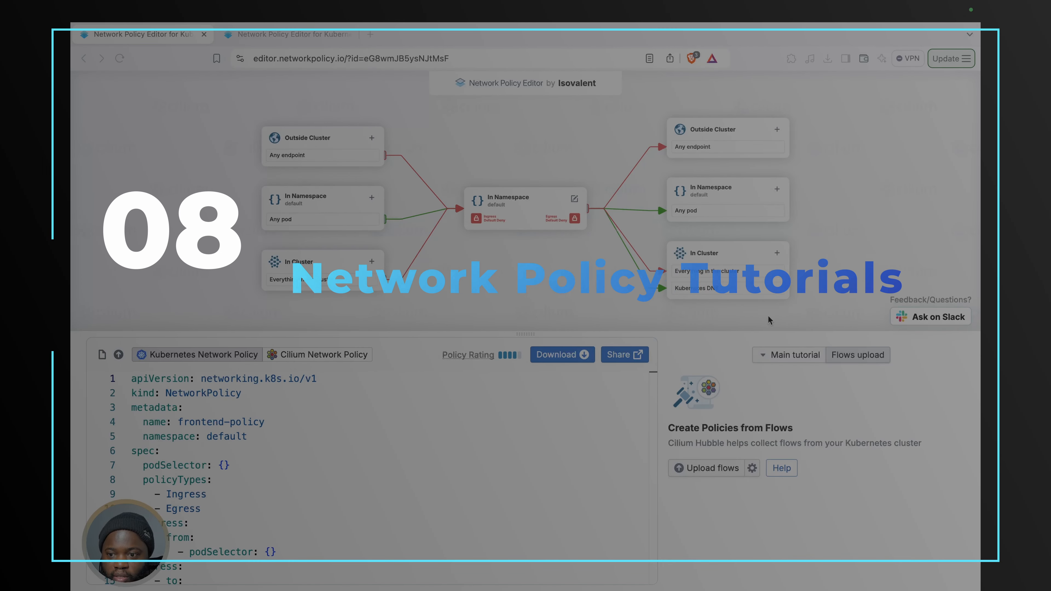
# - Open the "Allow Cross Namespace Traffic" tutorial and read its explanation and instructions for adding a namespaceSelector rule
pyautogui.click(805, 354)
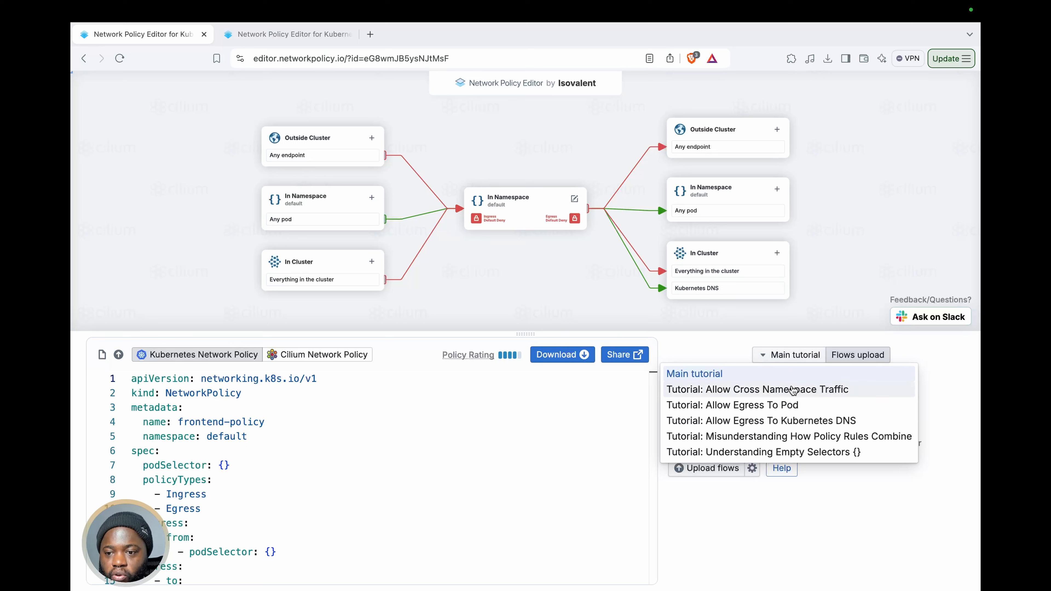
pyautogui.click(793, 393)
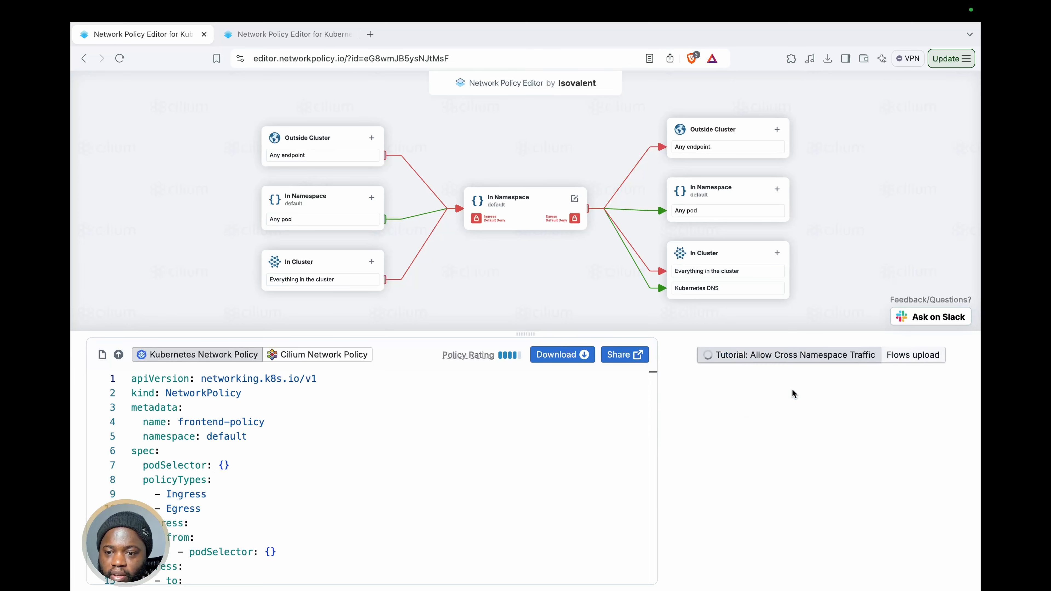
pyautogui.scroll(-5, 793, 393)
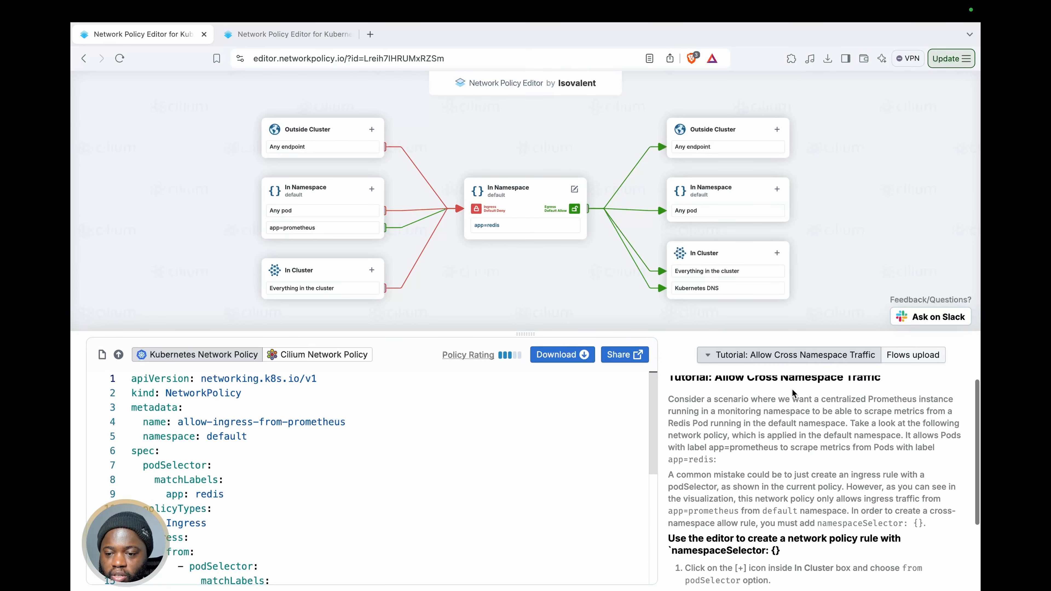
pyautogui.scroll(-2, 793, 393)
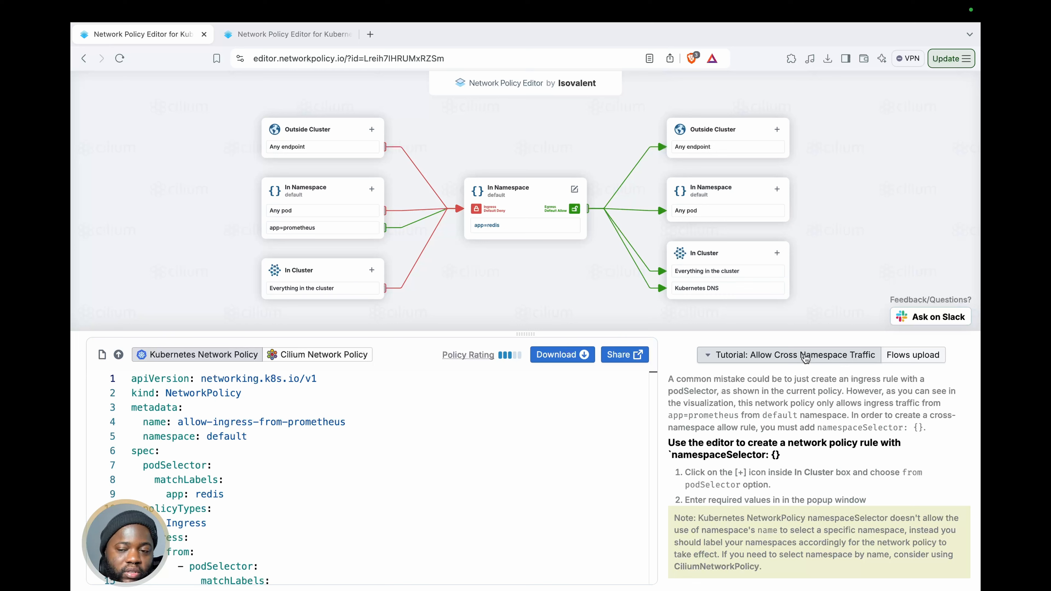
# - Open the "Allow Egress To Kubernetes DNS" tutorial and read through its fix, example egress rule and note
pyautogui.click(805, 358)
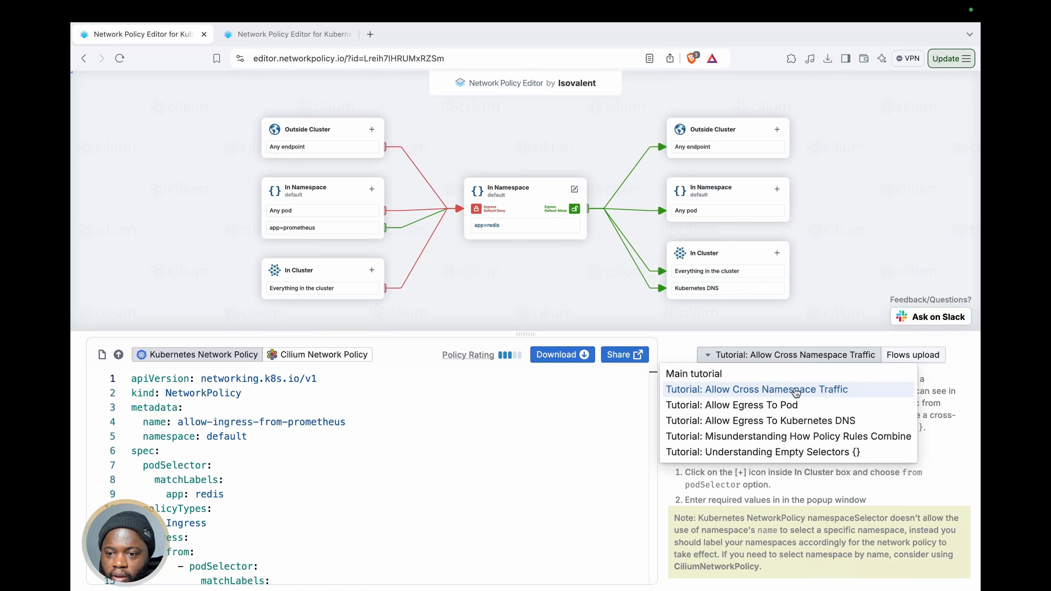
pyautogui.click(784, 420)
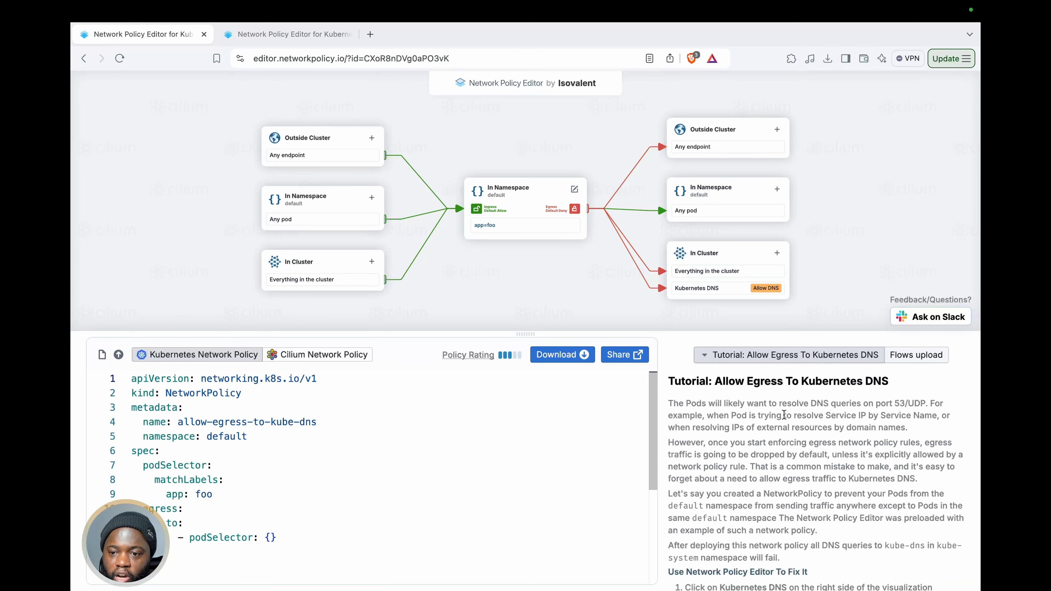
pyautogui.scroll(-5, 784, 415)
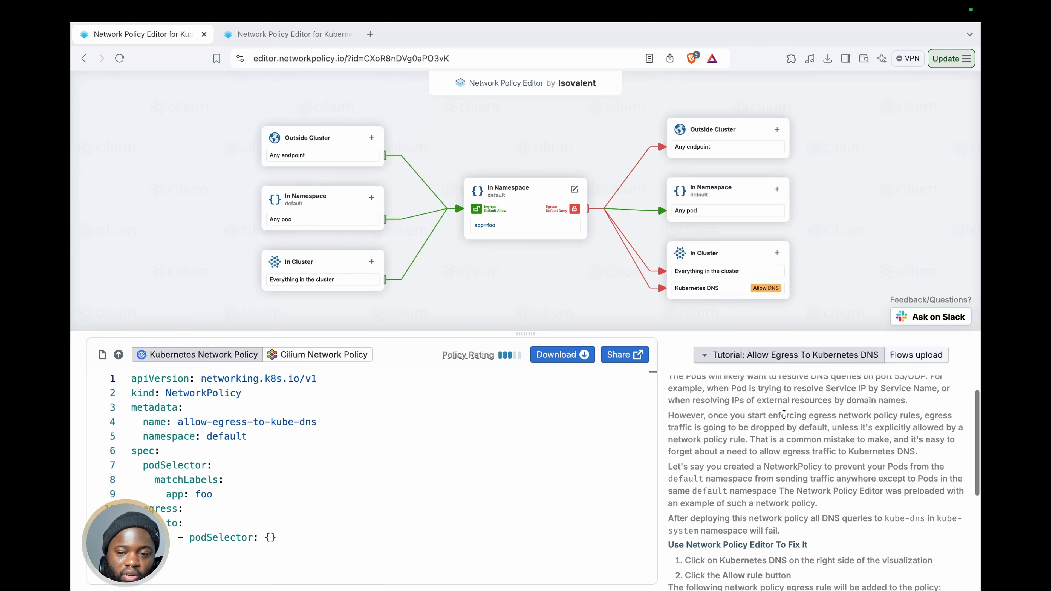
pyautogui.scroll(-1, 784, 414)
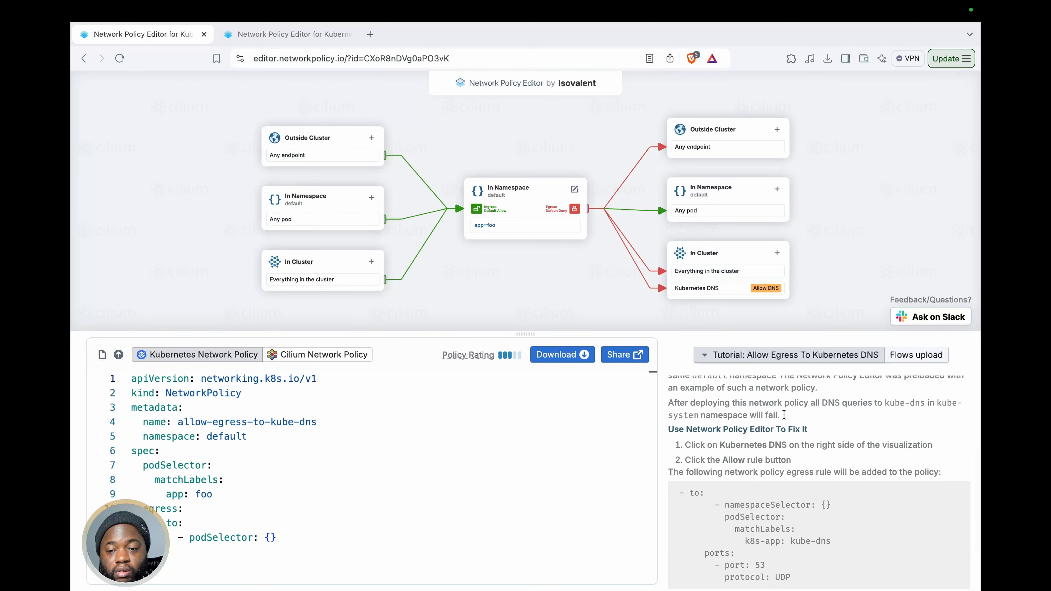
pyautogui.scroll(-1, 784, 414)
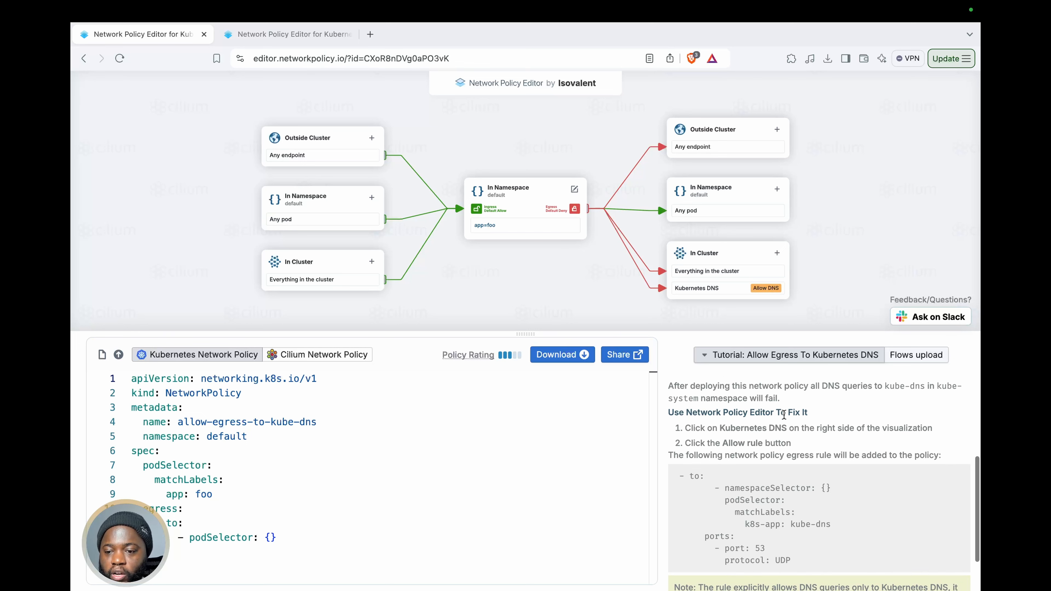
pyautogui.scroll(-1, 784, 415)
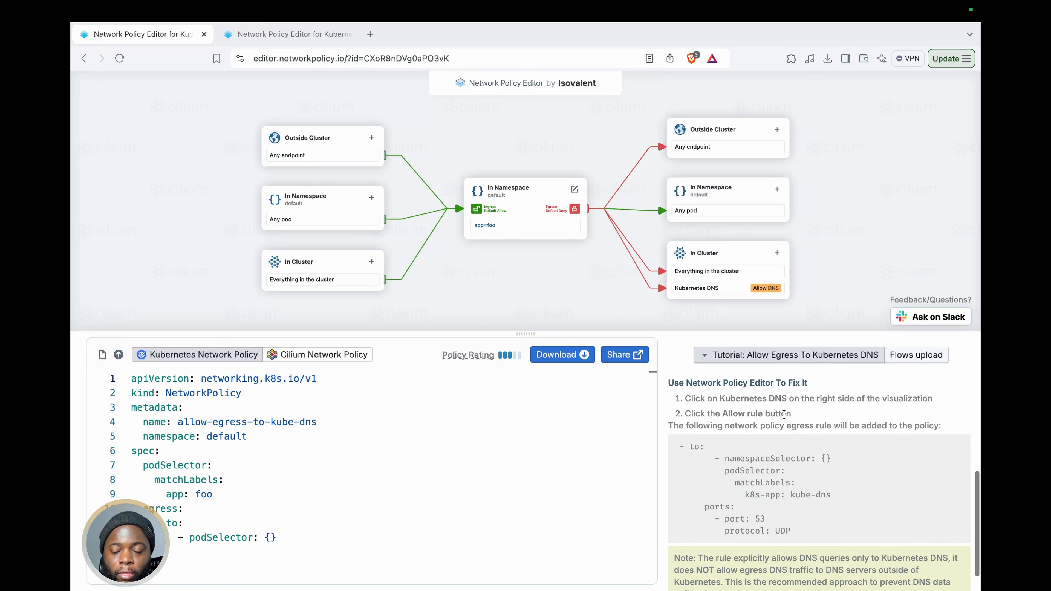
pyautogui.scroll(-1, 784, 414)
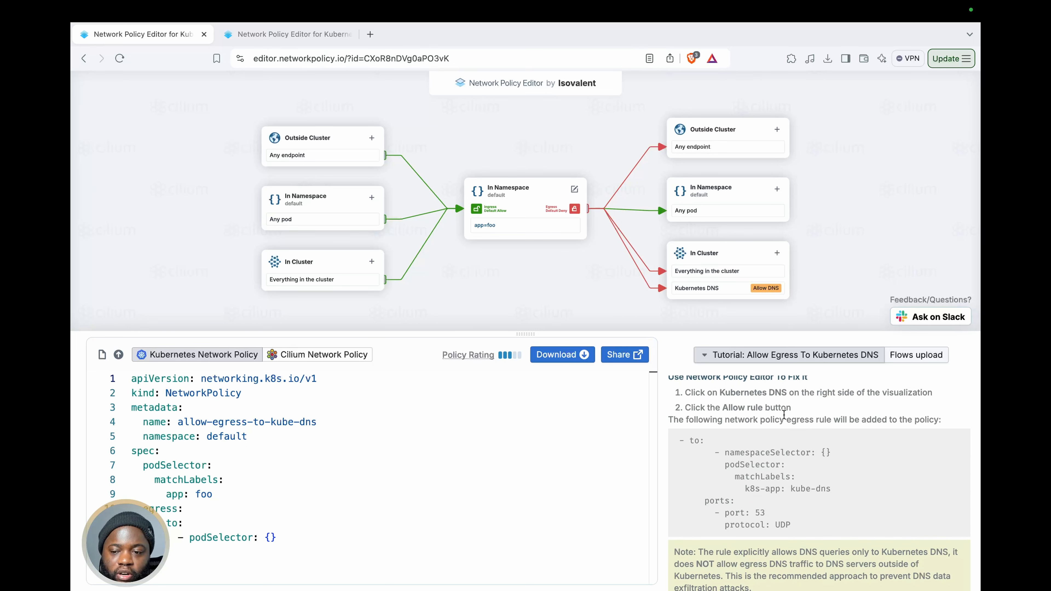
pyautogui.scroll(-1, 784, 414)
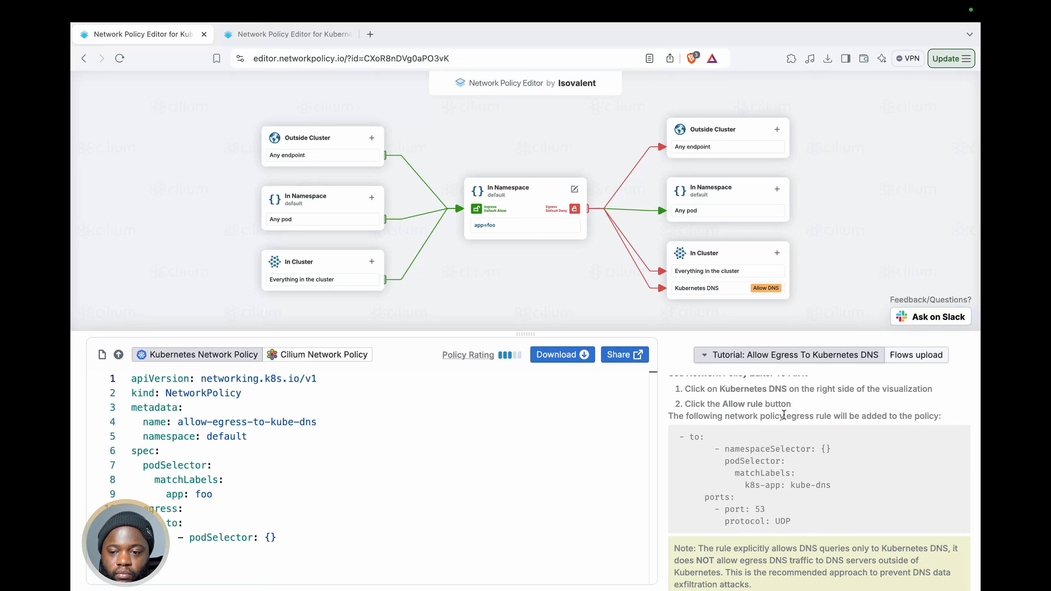
pyautogui.scroll(-1, 784, 414)
pyautogui.scroll(-2, 784, 414)
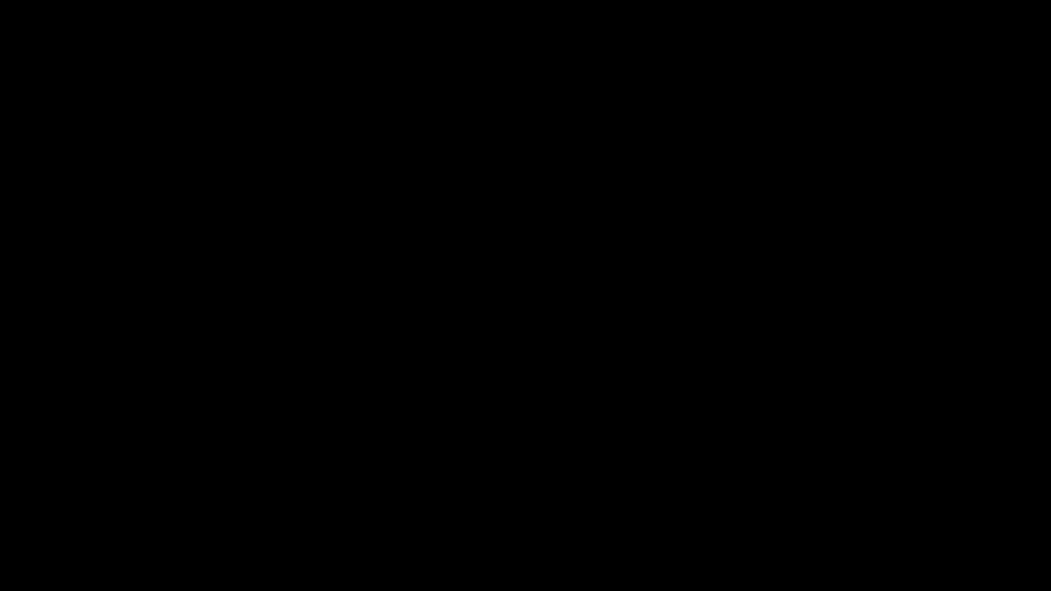